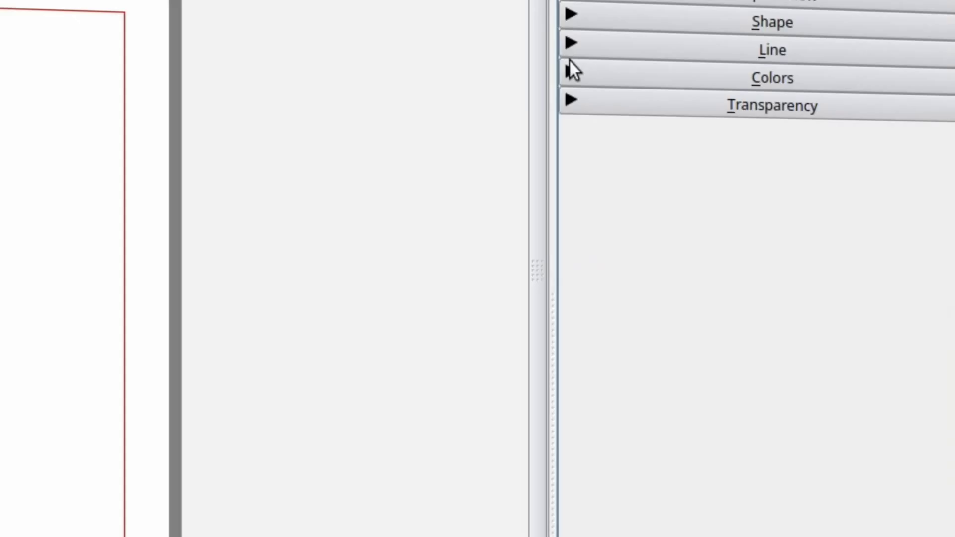
Expand the Colors section of the Properties panel to show the frame's Fill colour list
{"action": "left_click", "coordinate": [560, 73]}
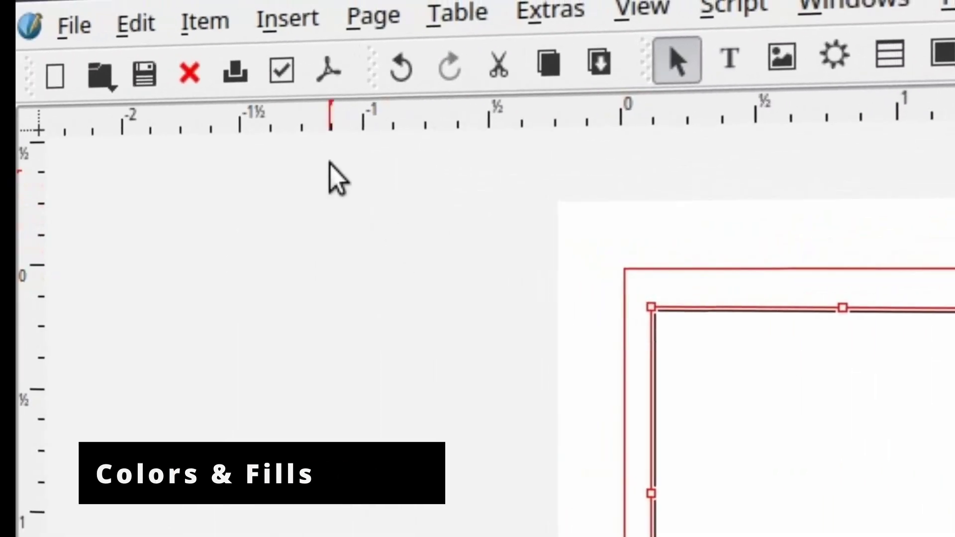
Open Edit > Colors and Fills and move the dialog up and left into view
{"action": "left_click", "coordinate": [154, 45]}
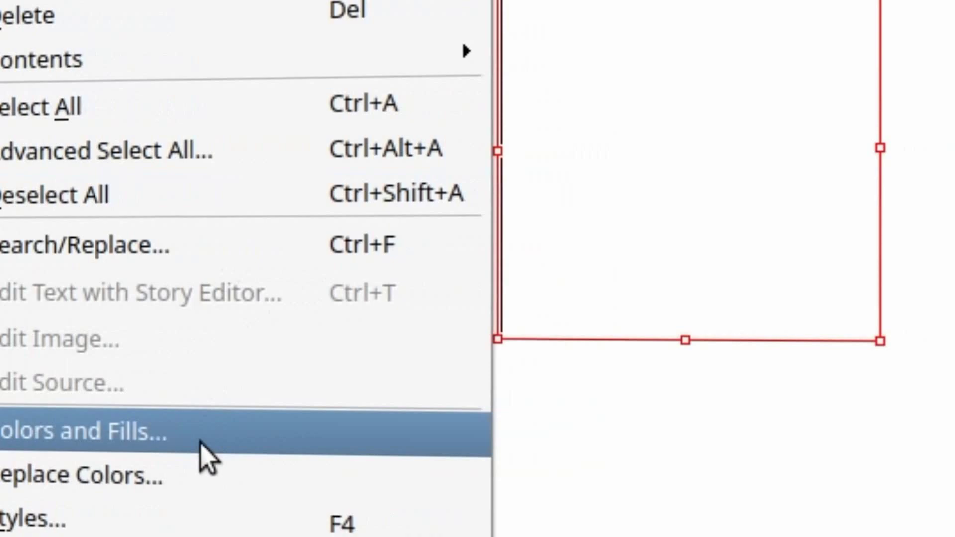
{"action": "key", "text": "Return"}
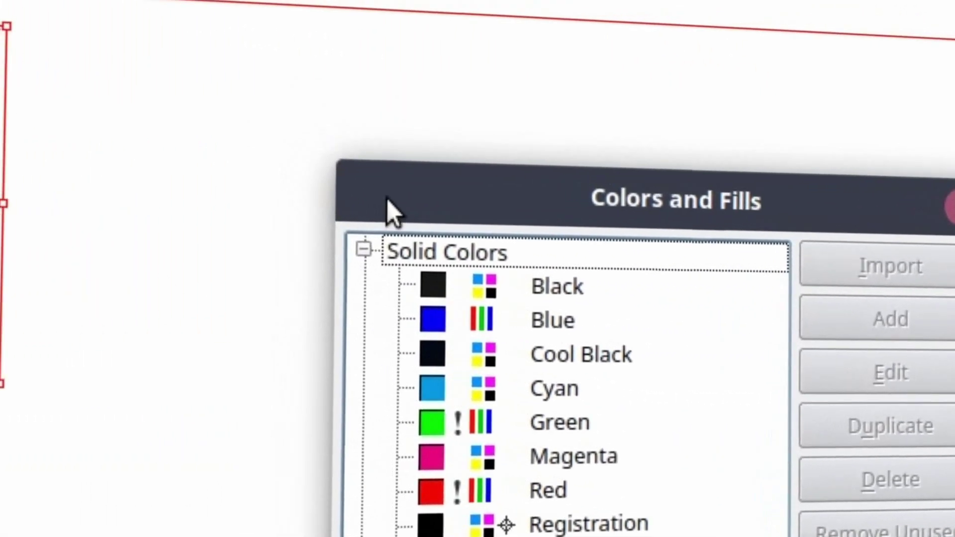
{"action": "left_click_drag", "start_coordinate": [388, 214], "coordinate": [302, 96]}
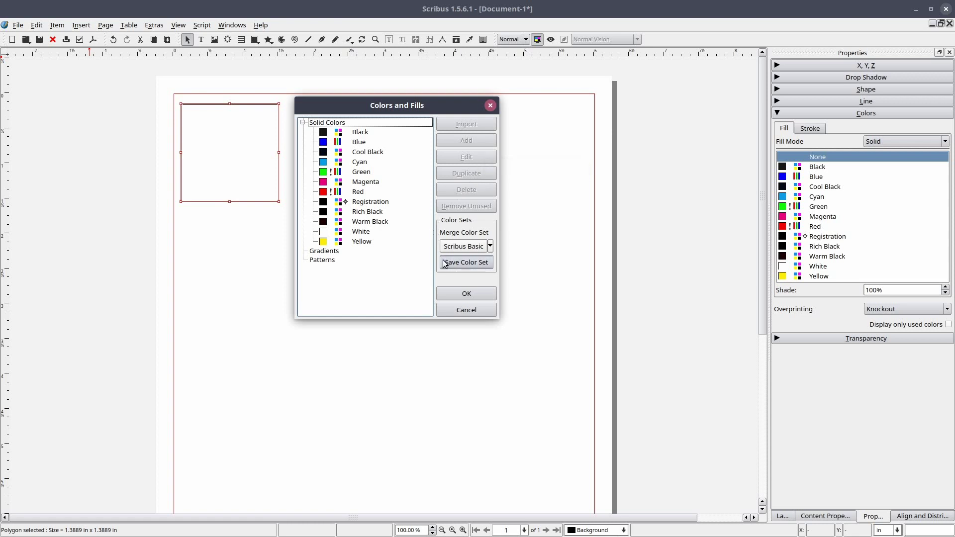
{"action": "mouse_move", "coordinate": [423, 282]}
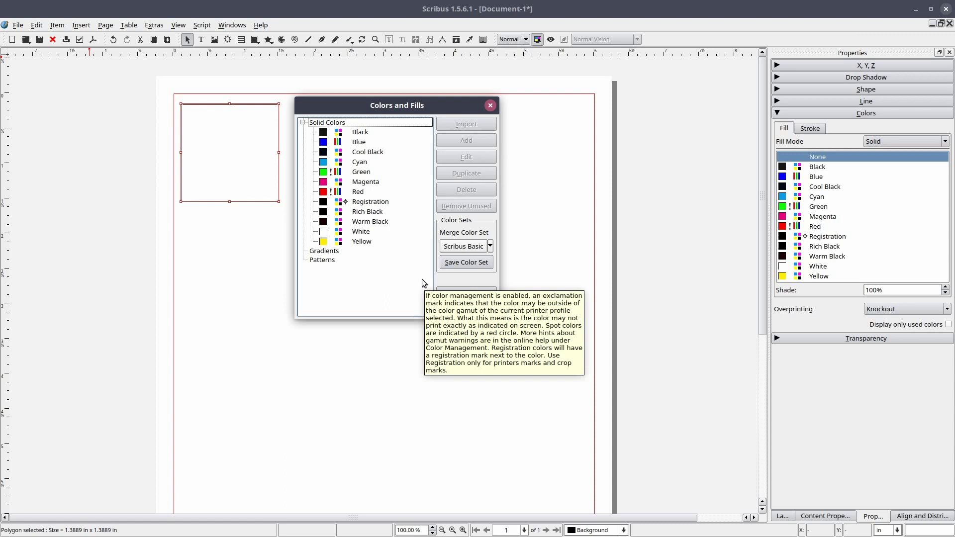
{"action": "left_click", "coordinate": [333, 123]}
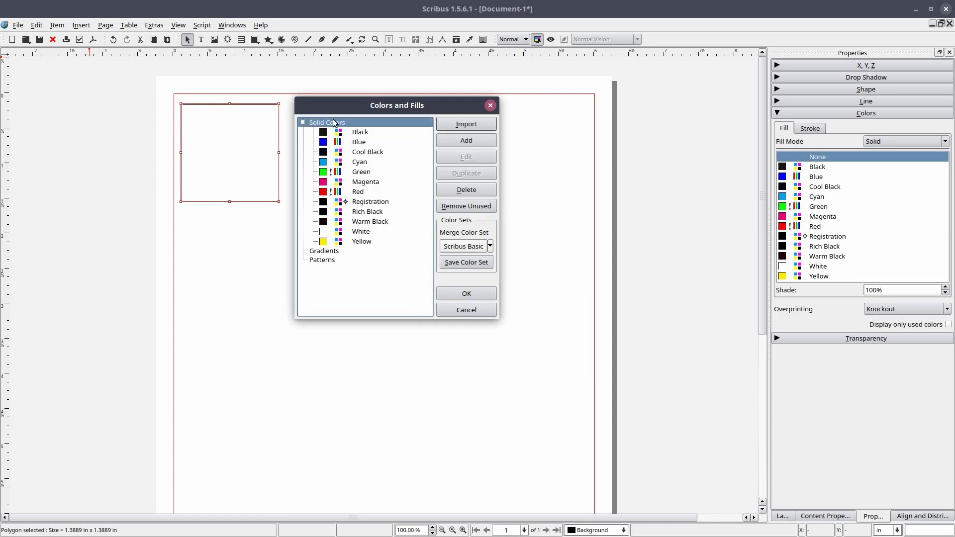
{"action": "left_click", "coordinate": [356, 131]}
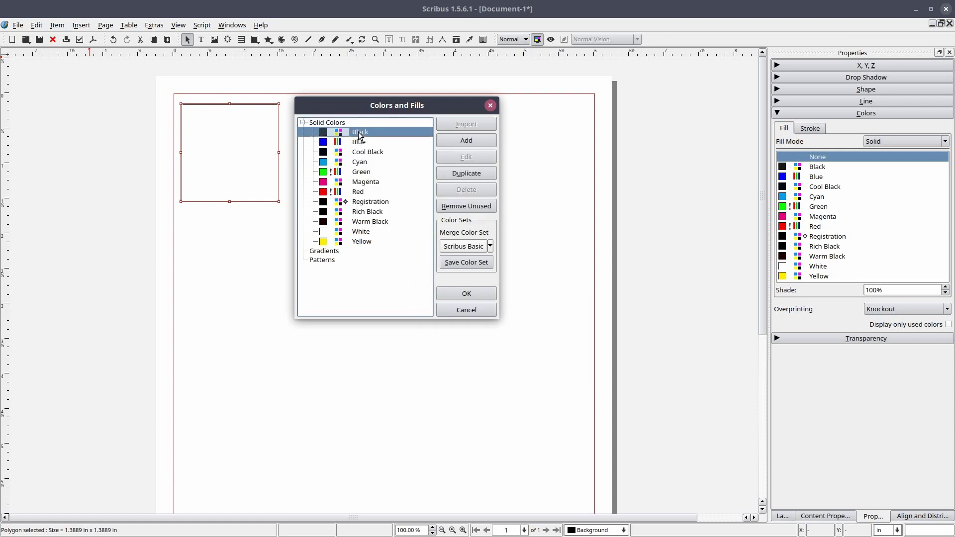
{"action": "left_click", "coordinate": [353, 123]}
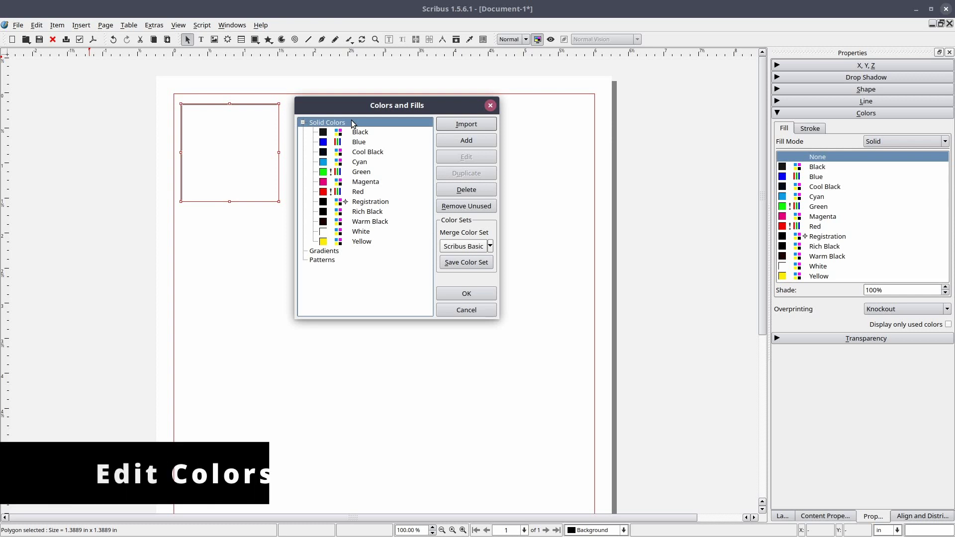
{"action": "left_click", "coordinate": [487, 145]}
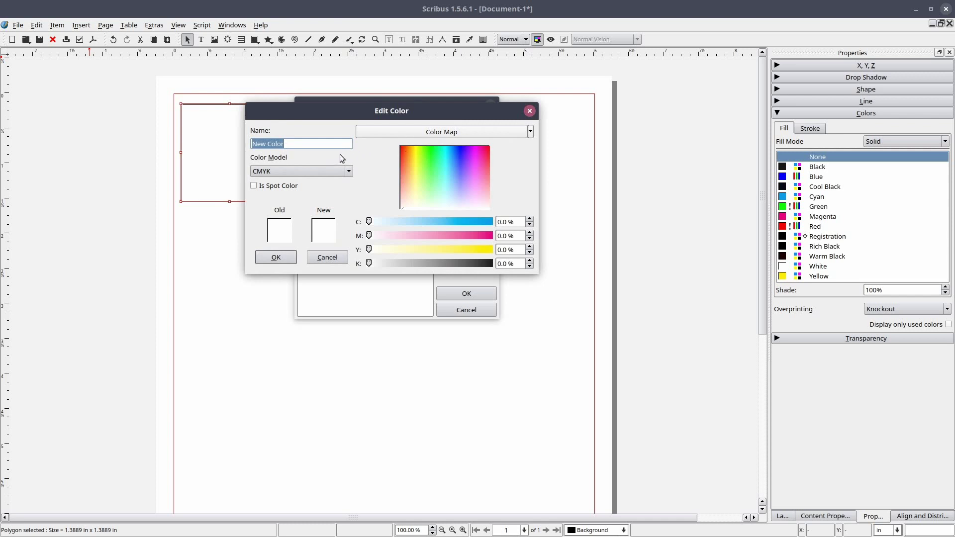
{"action": "left_click", "coordinate": [328, 144]}
{"action": "double_click", "coordinate": [274, 144]}
{"action": "left_click", "coordinate": [248, 145]}
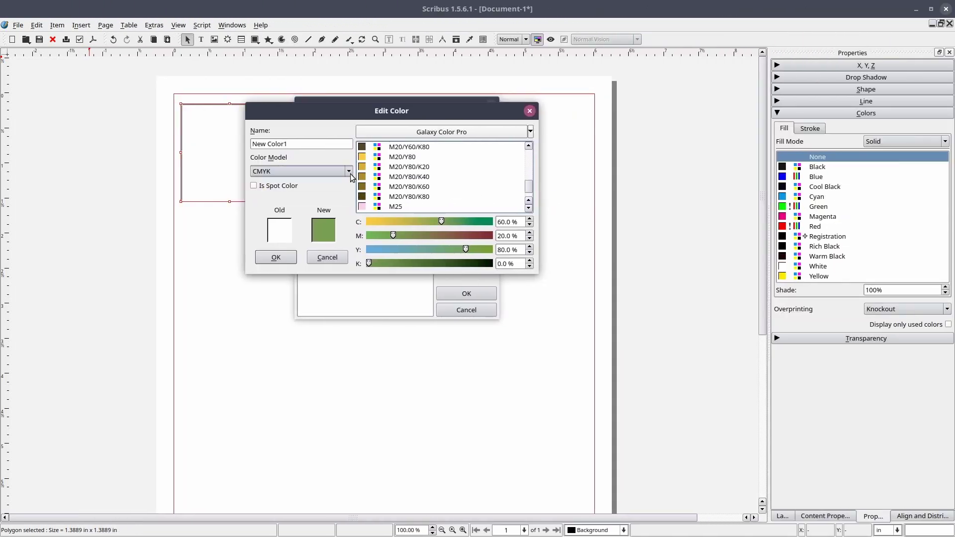
{"action": "left_click", "coordinate": [350, 172]}
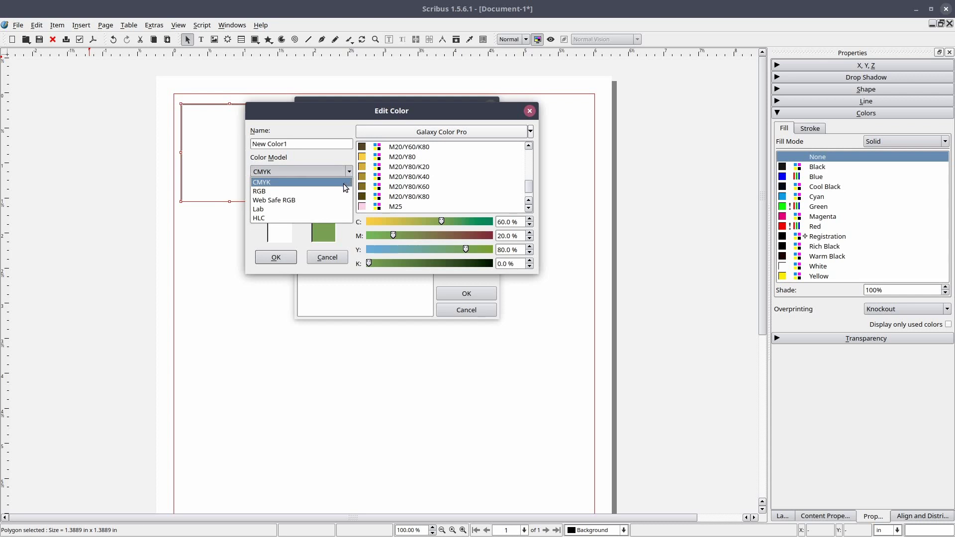
{"action": "left_click", "coordinate": [330, 193]}
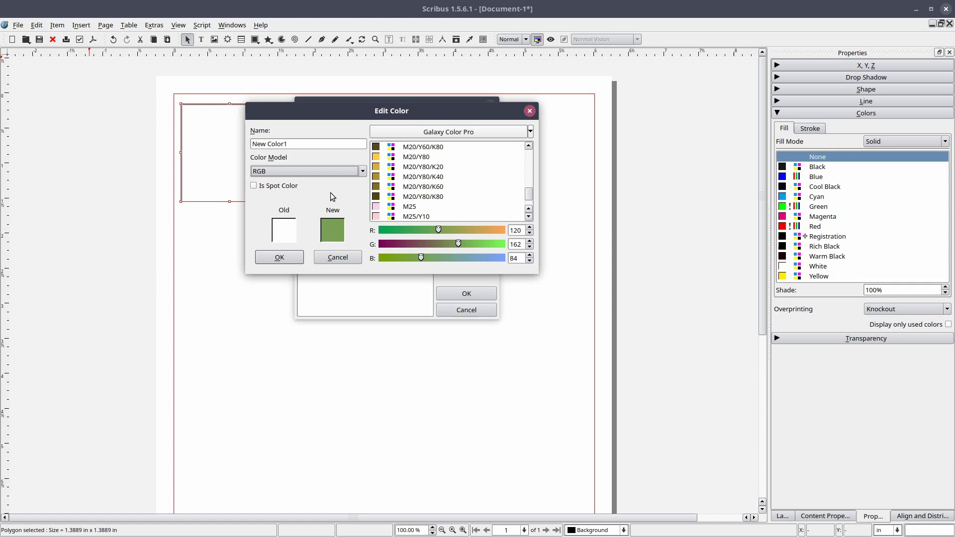
{"action": "left_click", "coordinate": [337, 257]}
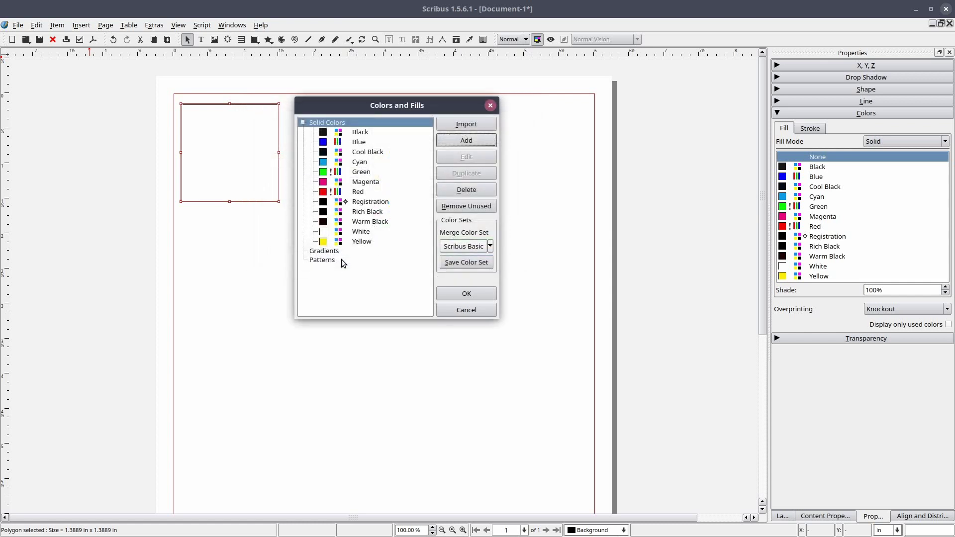
{"action": "left_click", "coordinate": [360, 244]}
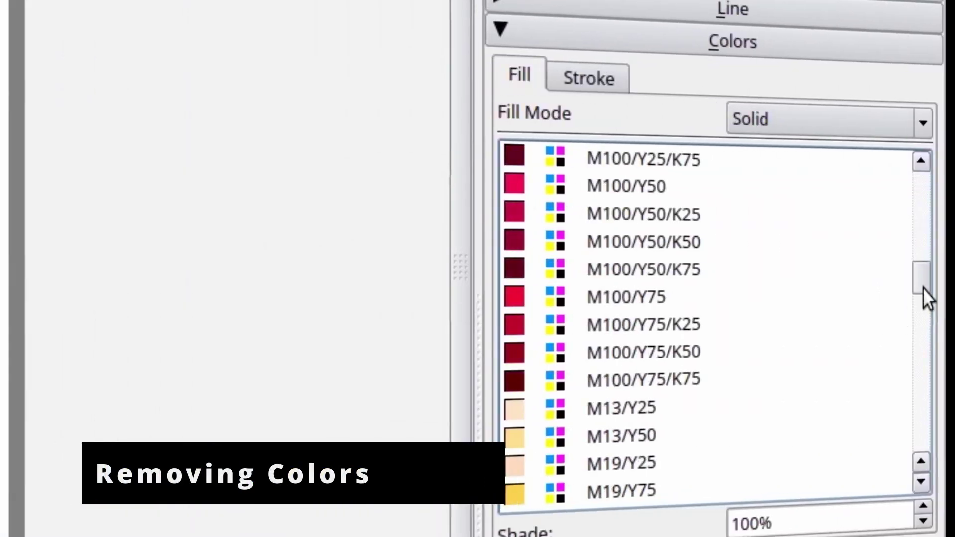
{"action": "left_click_drag", "start_coordinate": [923, 288], "coordinate": [923, 211]}
{"action": "scroll", "coordinate": [906, 223], "scroll_direction": "up", "scroll_amount": 3}
{"action": "left_click", "coordinate": [657, 187]}
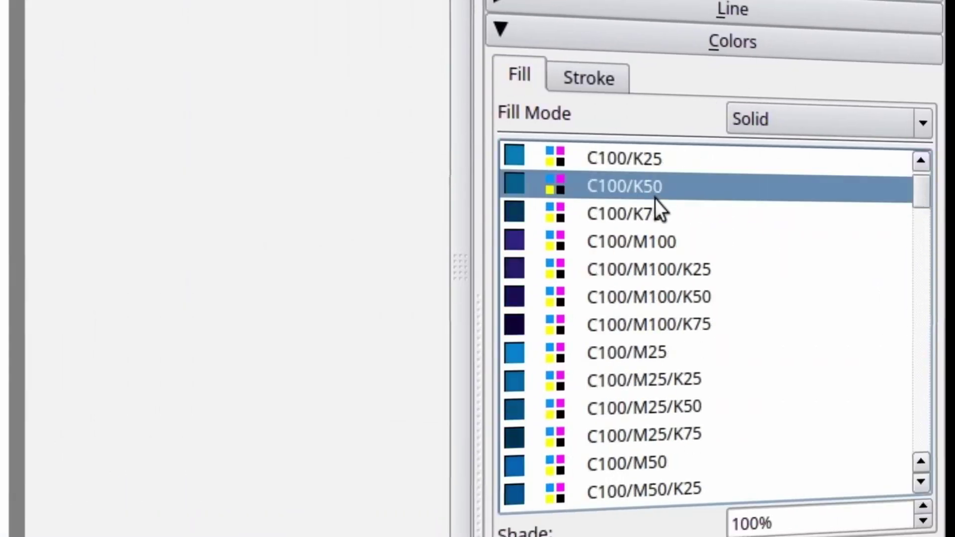
{"action": "left_click", "coordinate": [652, 225]}
{"action": "left_click", "coordinate": [647, 244]}
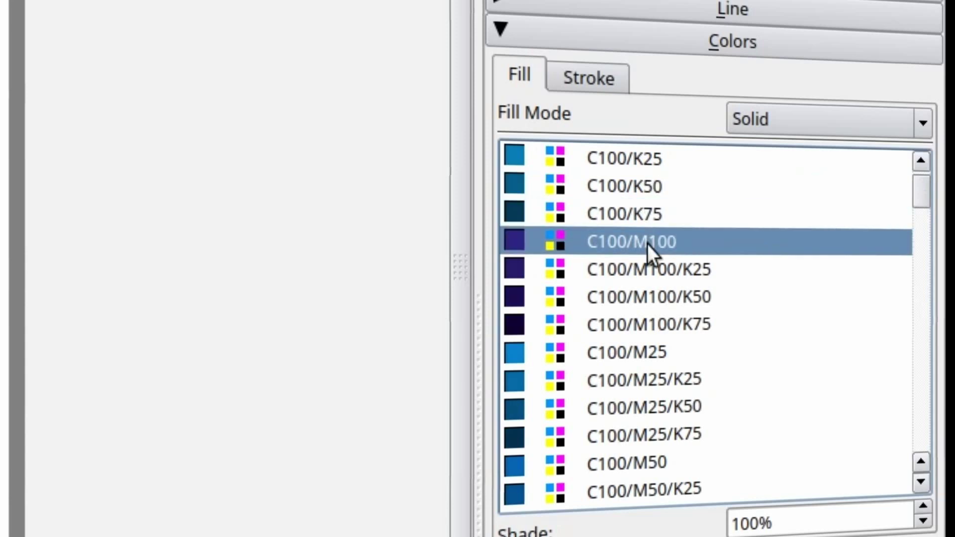
{"action": "left_click", "coordinate": [644, 160]}
{"action": "left_click", "coordinate": [634, 182]}
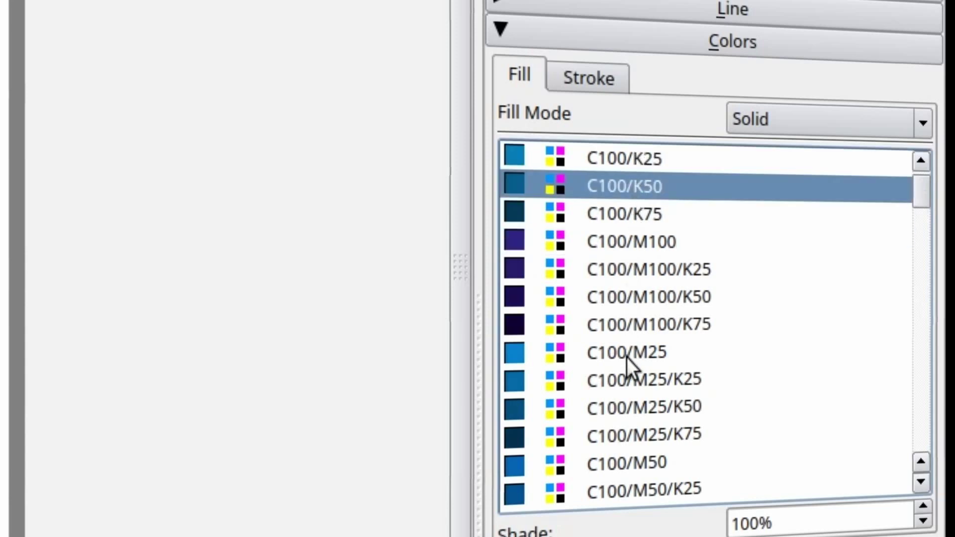
{"action": "left_click", "coordinate": [626, 356]}
{"action": "left_click", "coordinate": [626, 170]}
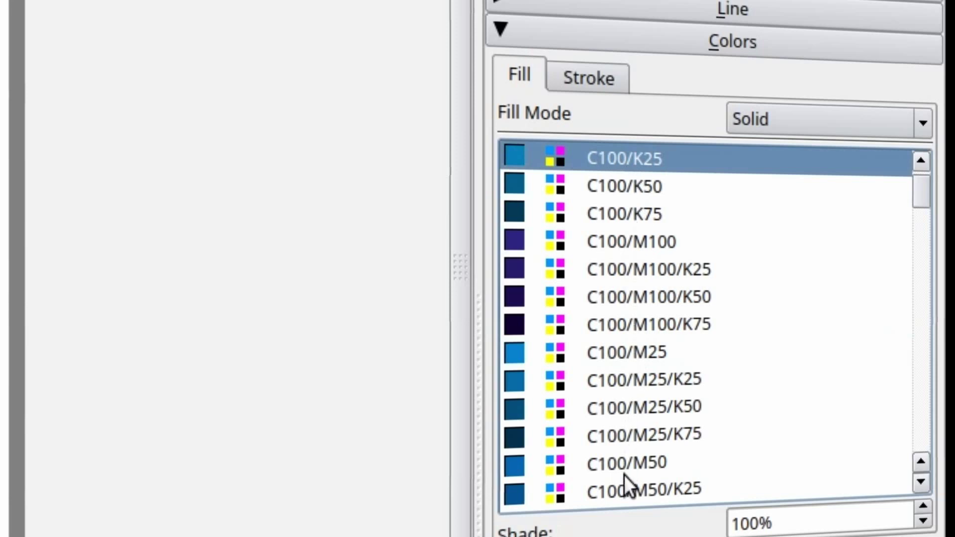
{"action": "scroll", "coordinate": [634, 460], "scroll_direction": "down", "scroll_amount": 7}
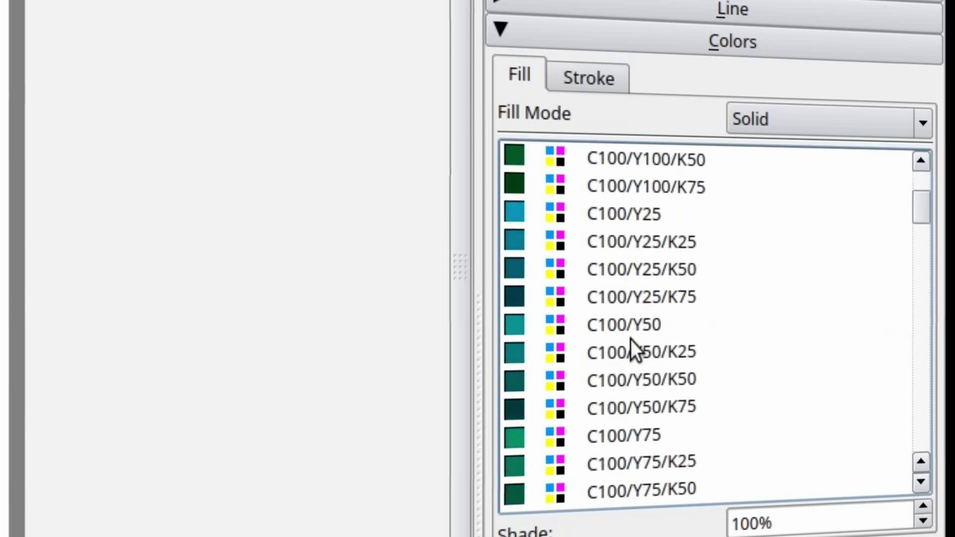
{"action": "left_click", "coordinate": [621, 219]}
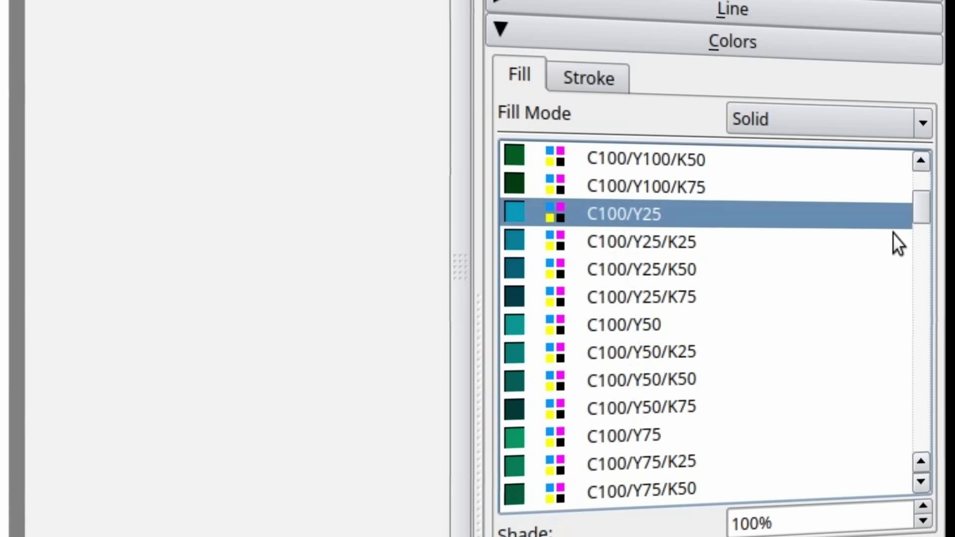
{"action": "left_click_drag", "start_coordinate": [921, 203], "coordinate": [909, 266]}
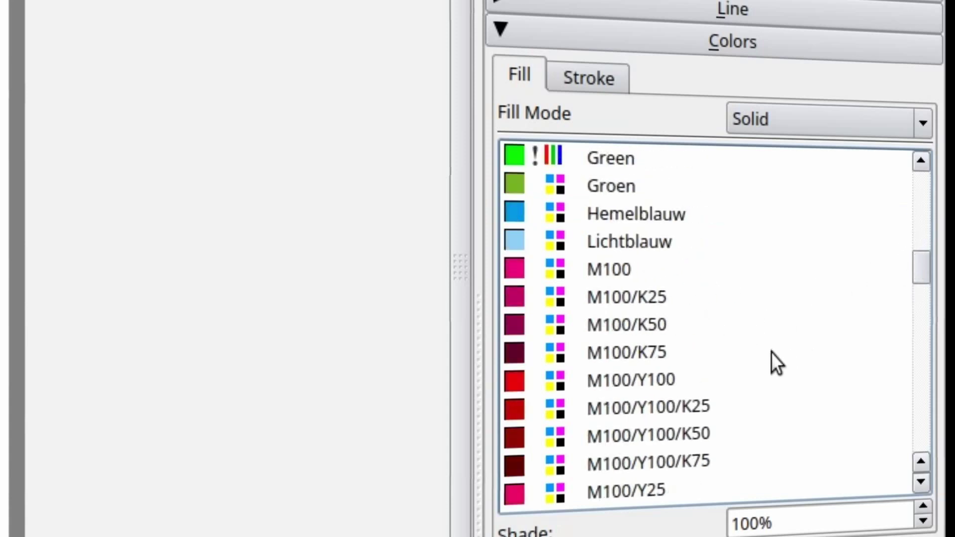
{"action": "left_click", "coordinate": [580, 383]}
{"action": "left_click", "coordinate": [597, 271]}
{"action": "left_click", "coordinate": [599, 296]}
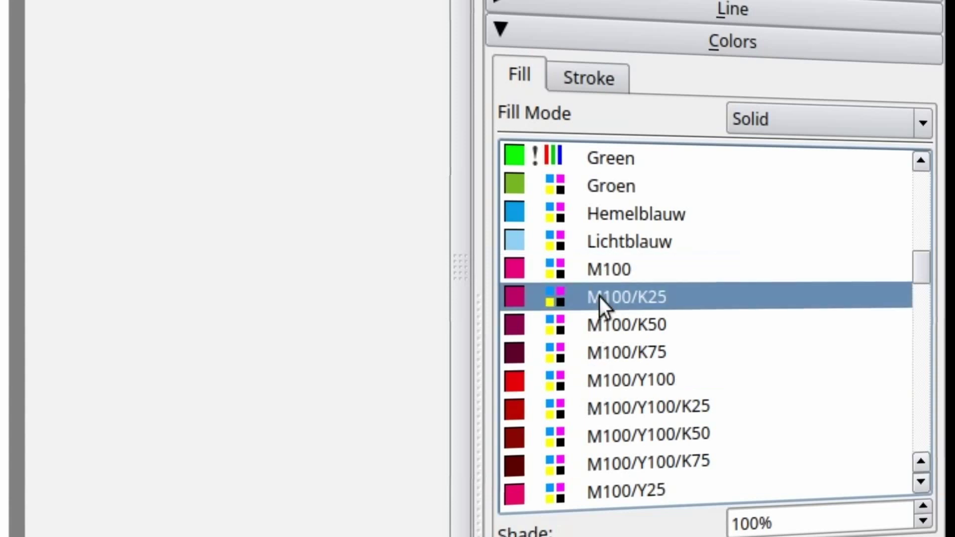
{"action": "left_click_drag", "start_coordinate": [921, 266], "coordinate": [923, 432]}
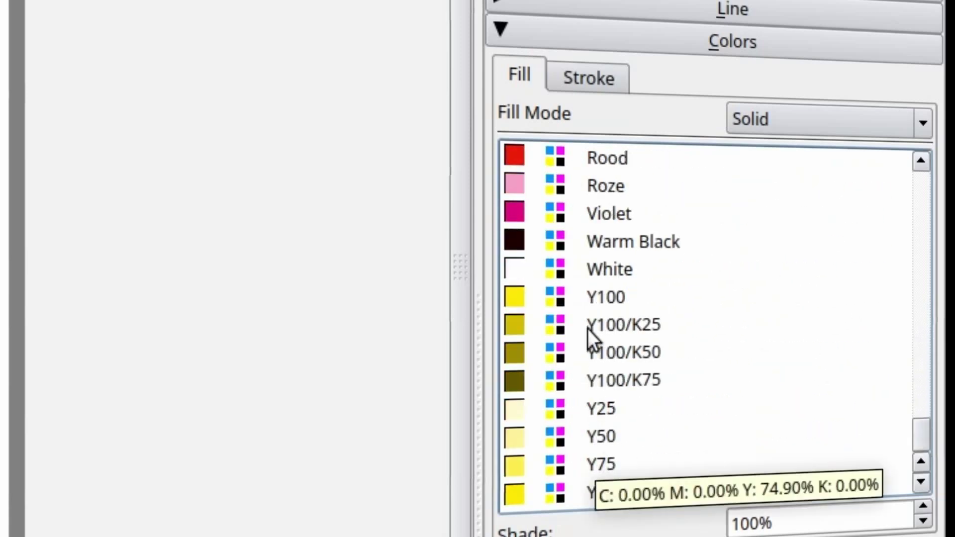
{"action": "mouse_move", "coordinate": [620, 493]}
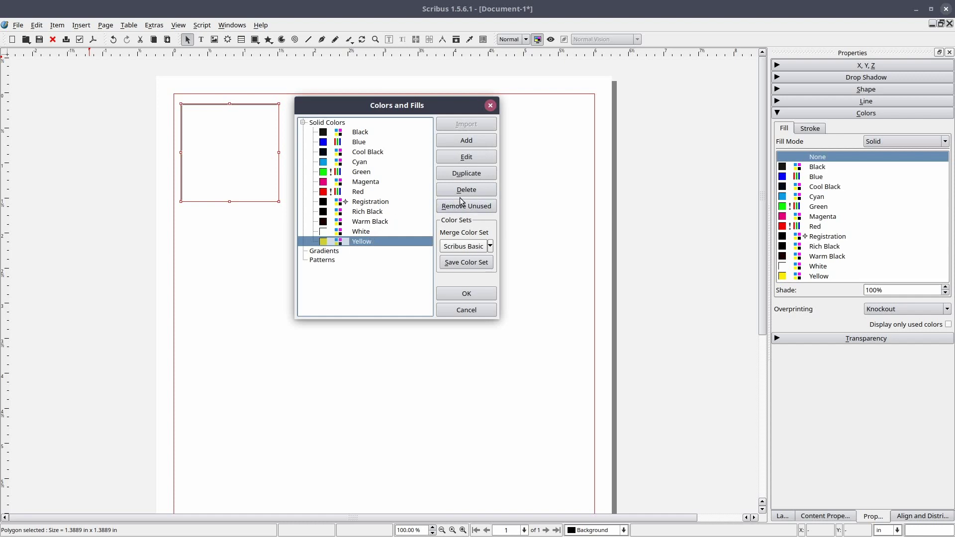
Delete Yellow, apply Remove Unused, and confirm the Colors and Fills changes with OK
{"action": "left_click", "coordinate": [473, 194]}
{"action": "left_click", "coordinate": [379, 232]}
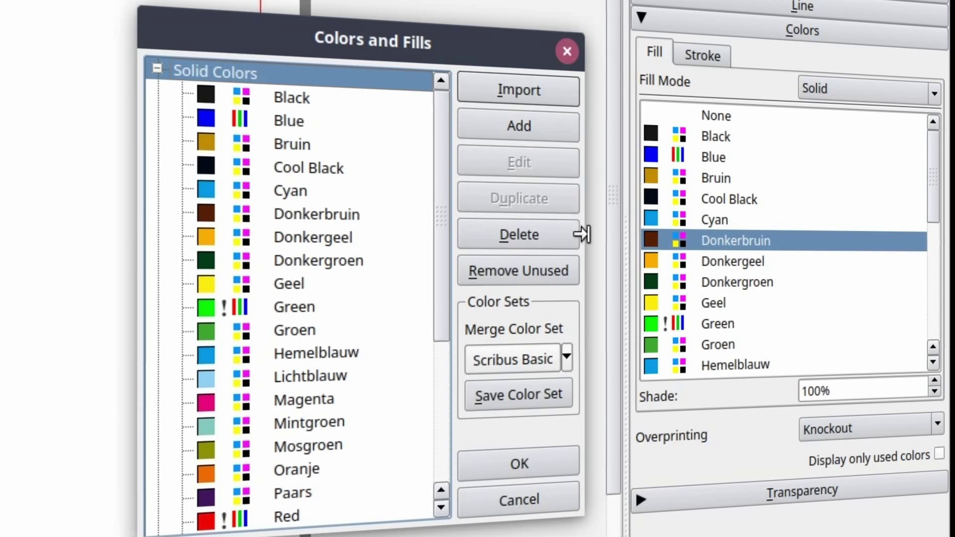
{"action": "left_click", "coordinate": [559, 282]}
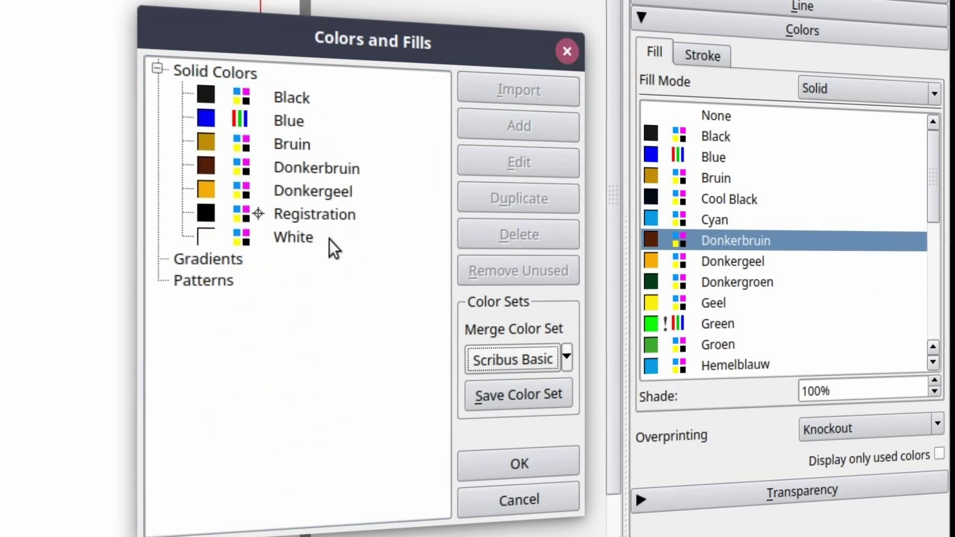
{"action": "left_click", "coordinate": [488, 462]}
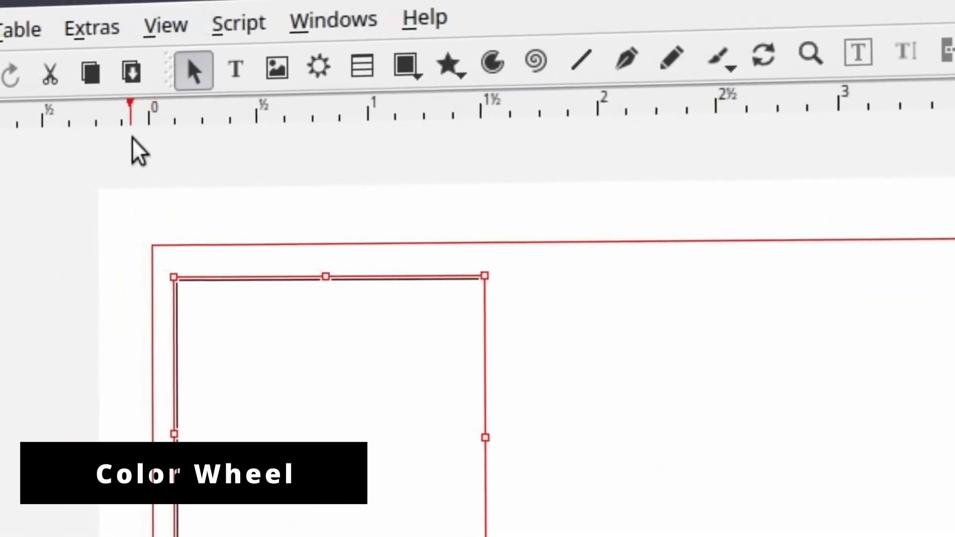
Open Extras > Color Wheel and drag the base colour round the wheel to cyan
{"action": "left_click", "coordinate": [109, 30]}
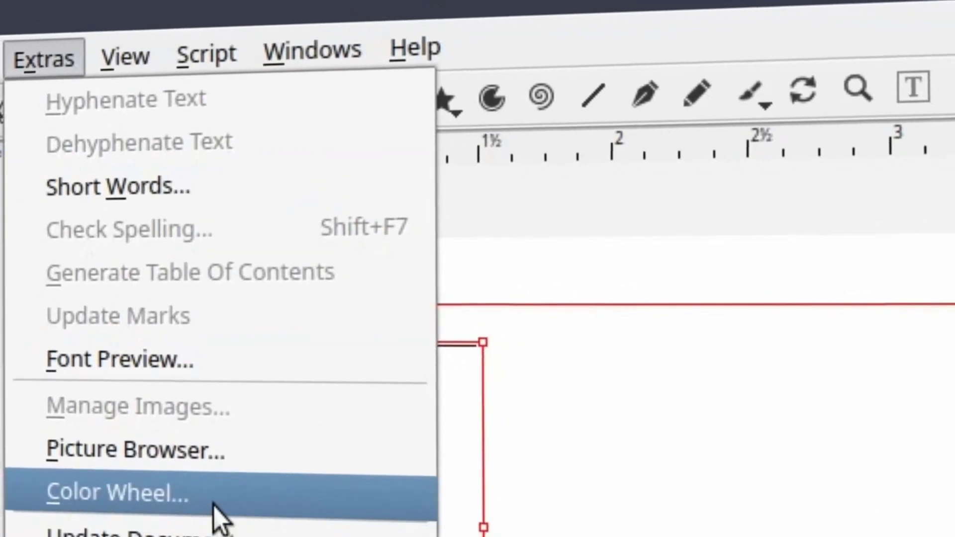
{"action": "left_click", "coordinate": [220, 469]}
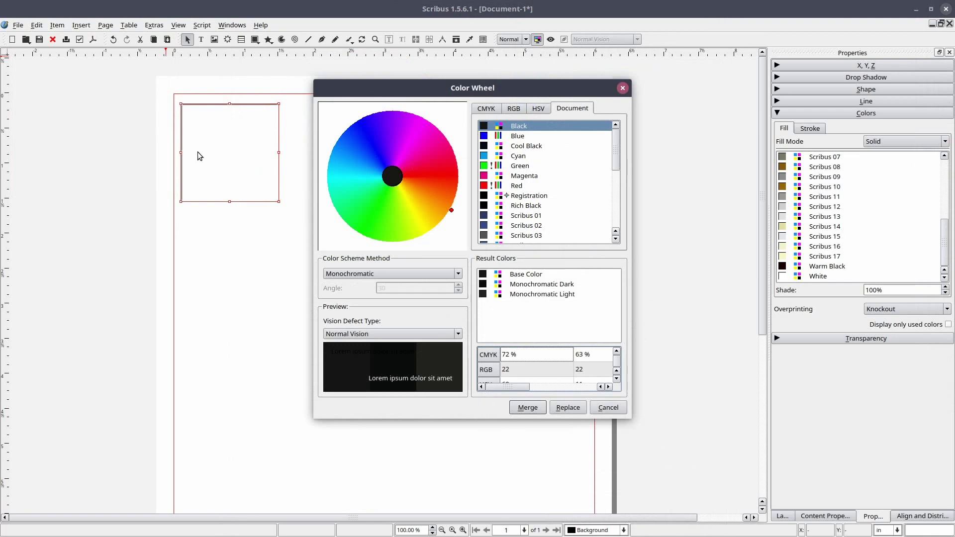
{"action": "left_click", "coordinate": [452, 211]}
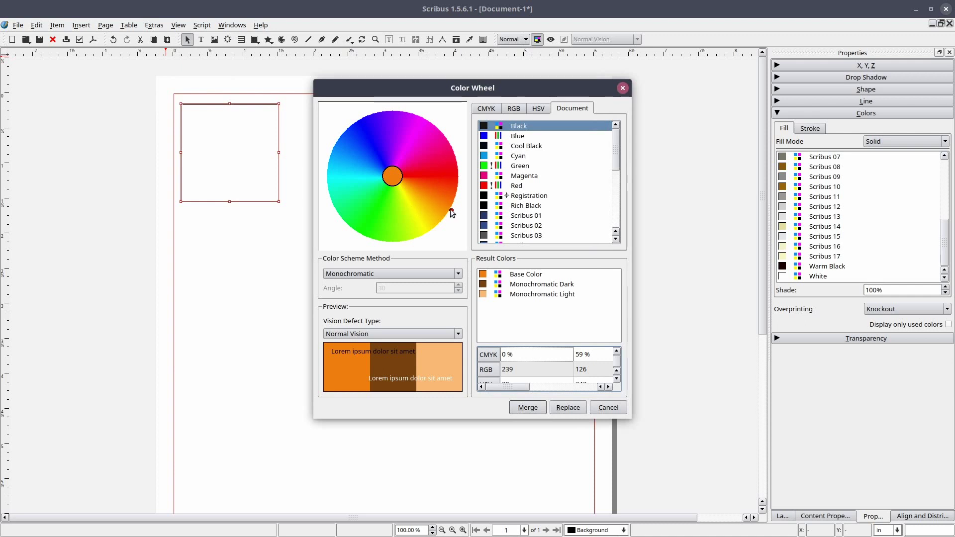
{"action": "mouse_move", "coordinate": [452, 211]}
{"action": "left_mouse_down"}
{"action": "mouse_move", "coordinate": [461, 180]}
{"action": "mouse_move", "coordinate": [426, 135]}
{"action": "mouse_move", "coordinate": [392, 127]}
{"action": "left_mouse_up"}
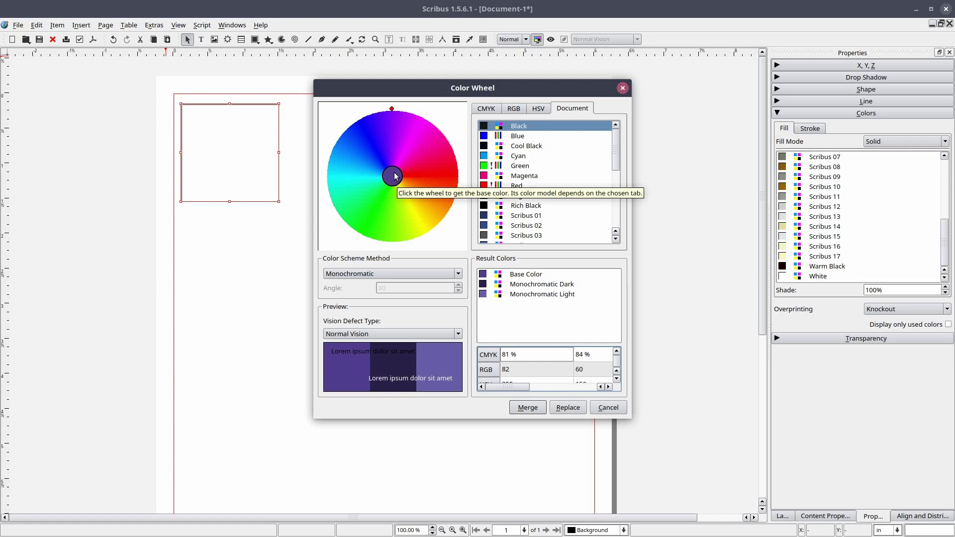
{"action": "left_click", "coordinate": [387, 110]}
{"action": "mouse_move", "coordinate": [388, 114]}
{"action": "left_mouse_down"}
{"action": "mouse_move", "coordinate": [354, 139]}
{"action": "mouse_move", "coordinate": [351, 166]}
{"action": "left_mouse_up"}
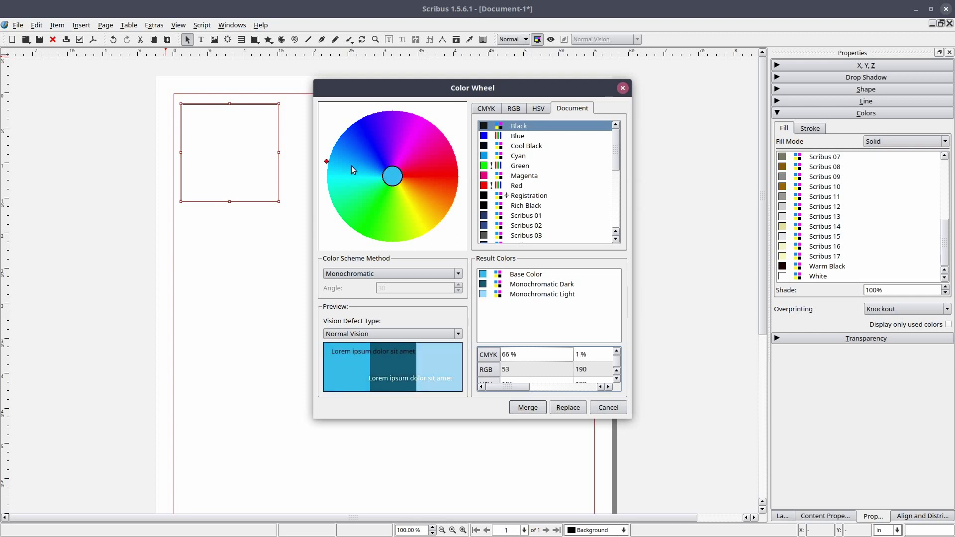
Check the CMYK, RGB, HSV and Document tabs, then set the base colour to light blue (C 55%, Y 9%)
{"action": "left_click", "coordinate": [486, 112]}
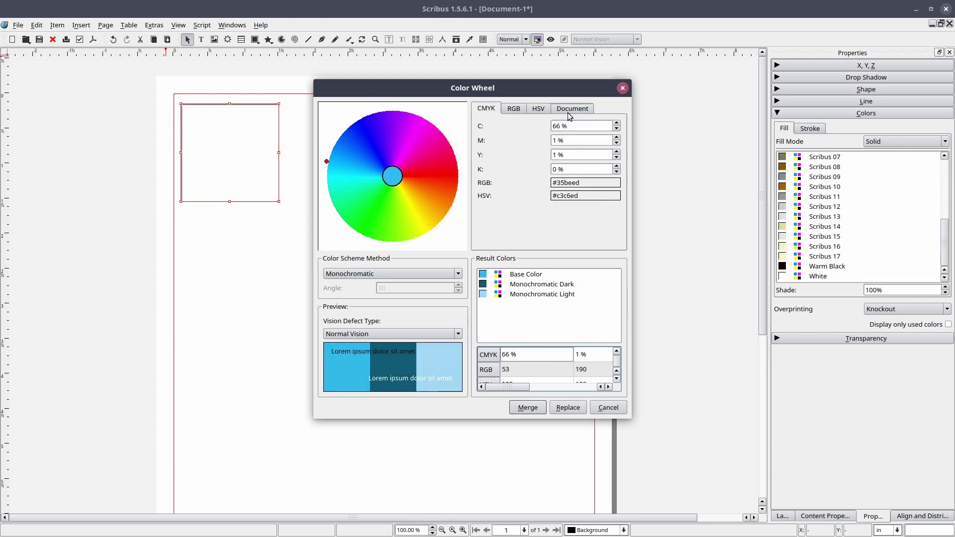
{"action": "left_click", "coordinate": [519, 112]}
{"action": "left_click", "coordinate": [539, 110]}
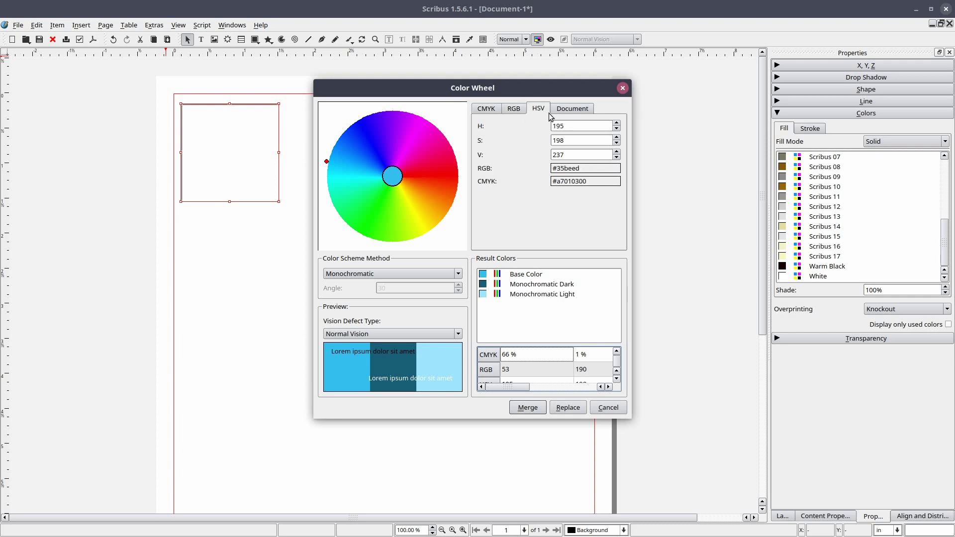
{"action": "left_click", "coordinate": [617, 128]}
{"action": "left_click", "coordinate": [515, 110]}
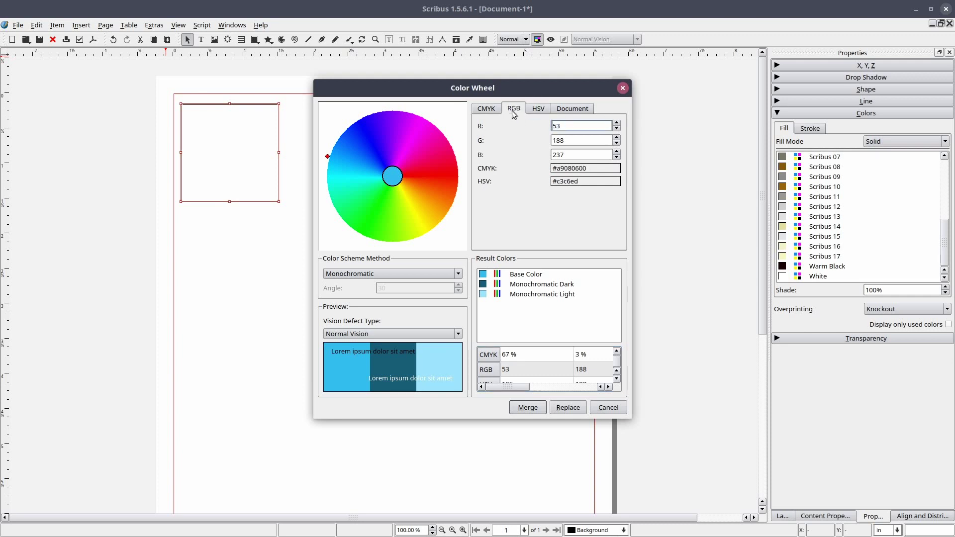
{"action": "left_click", "coordinate": [617, 144]}
{"action": "left_click", "coordinate": [616, 144]}
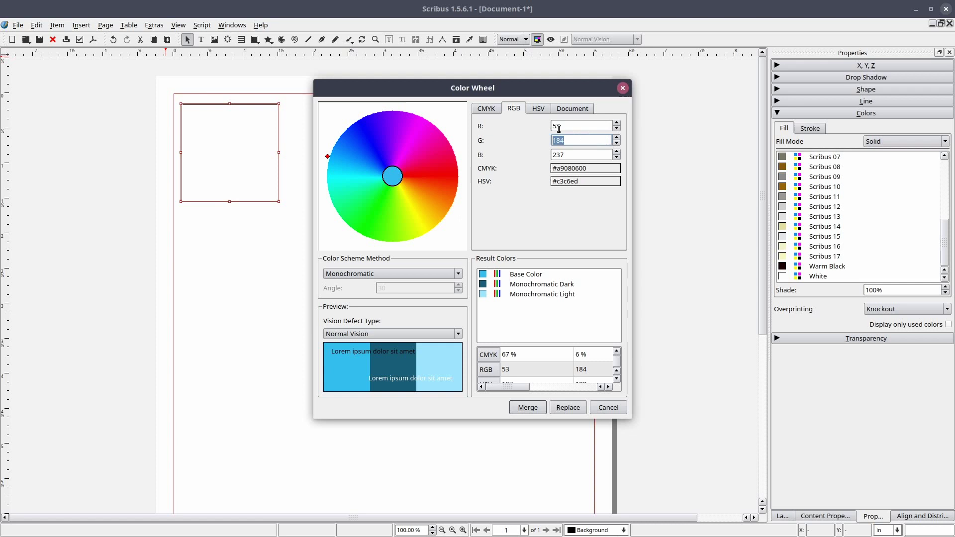
{"action": "left_click", "coordinate": [571, 108]}
{"action": "left_click_drag", "start_coordinate": [615, 154], "coordinate": [601, 214]}
{"action": "left_click", "coordinate": [487, 109]}
{"action": "mouse_move", "coordinate": [450, 210]}
{"action": "left_mouse_down"}
{"action": "mouse_move", "coordinate": [351, 219]}
{"action": "mouse_move", "coordinate": [339, 169]}
{"action": "left_mouse_up"}
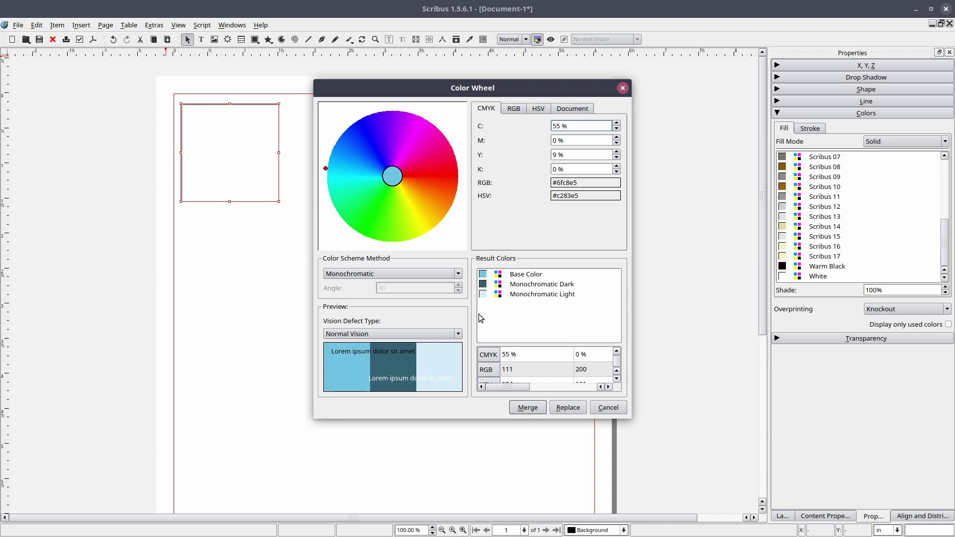
Move the base colour to orange and choose the Analogous scheme with a 36° angle
{"action": "left_click", "coordinate": [457, 274]}
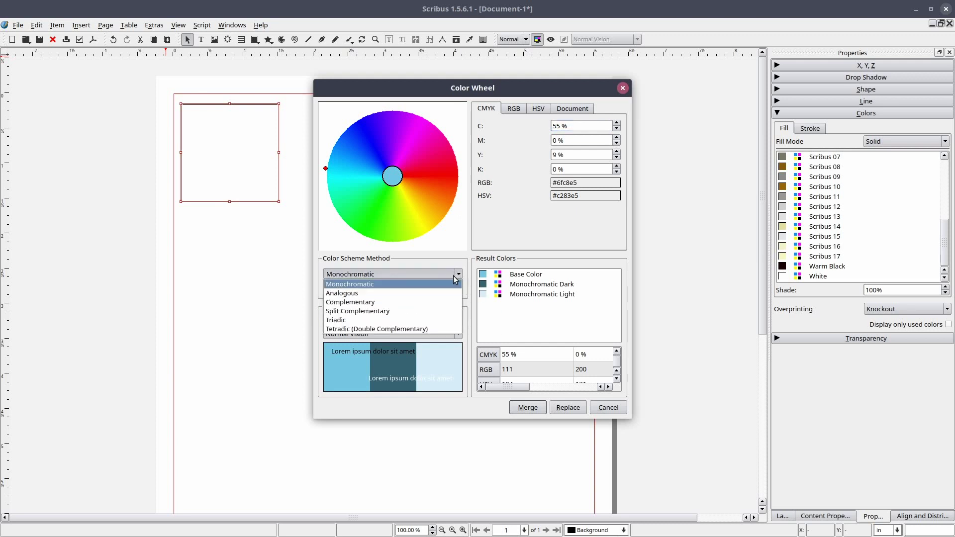
{"action": "left_click", "coordinate": [401, 302]}
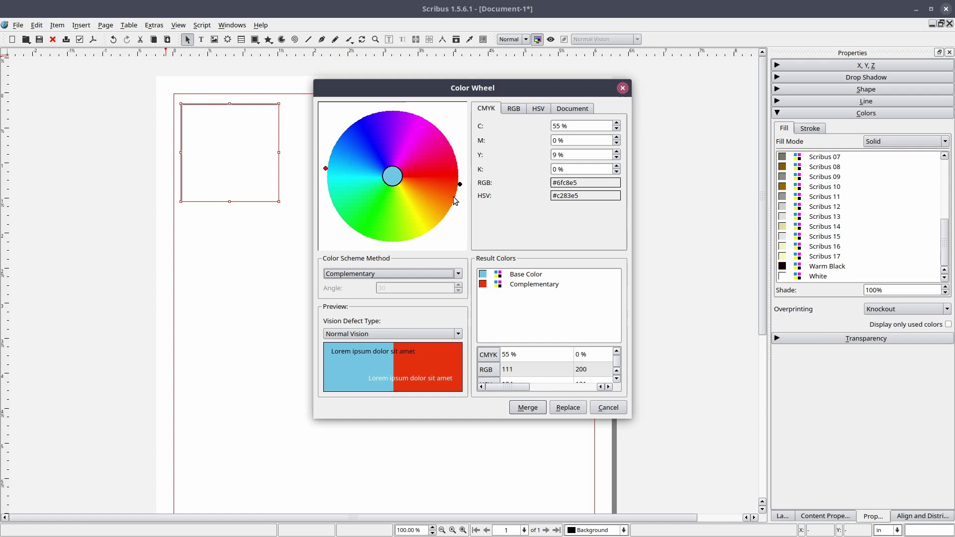
{"action": "mouse_move", "coordinate": [324, 170]}
{"action": "left_mouse_down"}
{"action": "mouse_move", "coordinate": [344, 194]}
{"action": "mouse_move", "coordinate": [384, 211]}
{"action": "mouse_move", "coordinate": [407, 241]}
{"action": "mouse_move", "coordinate": [426, 240]}
{"action": "mouse_move", "coordinate": [445, 211]}
{"action": "left_mouse_up"}
{"action": "left_click", "coordinate": [456, 274]}
{"action": "left_click", "coordinate": [418, 289]}
{"action": "left_click", "coordinate": [458, 286]}
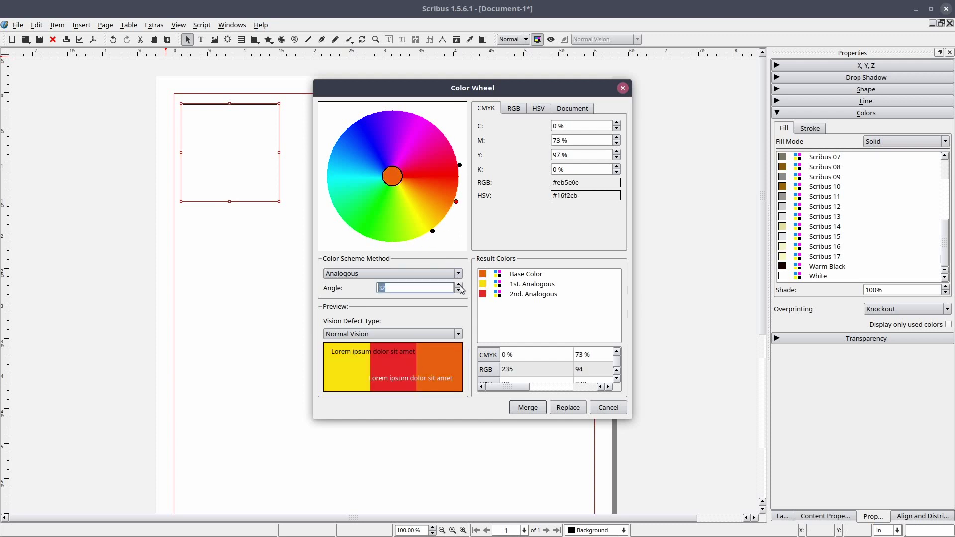
{"action": "left_click", "coordinate": [460, 291]}
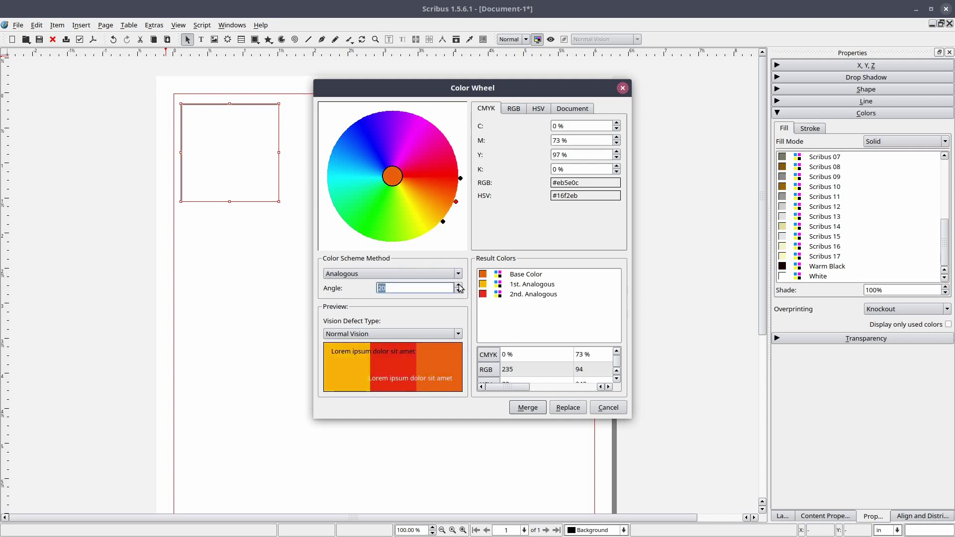
{"action": "left_click", "coordinate": [458, 285]}
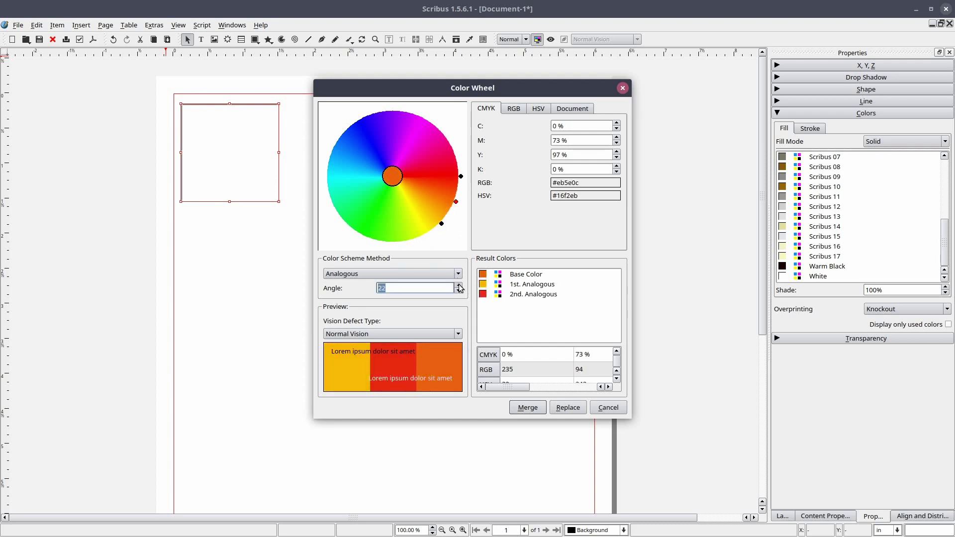
{"action": "left_click", "coordinate": [458, 333]}
{"action": "left_click", "coordinate": [416, 356]}
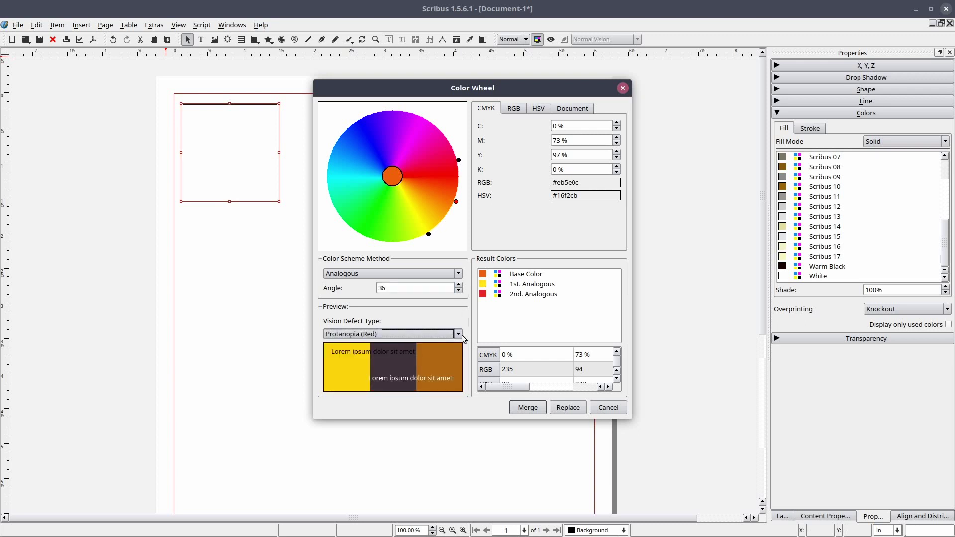
{"action": "left_click", "coordinate": [458, 334]}
{"action": "left_click", "coordinate": [432, 361]}
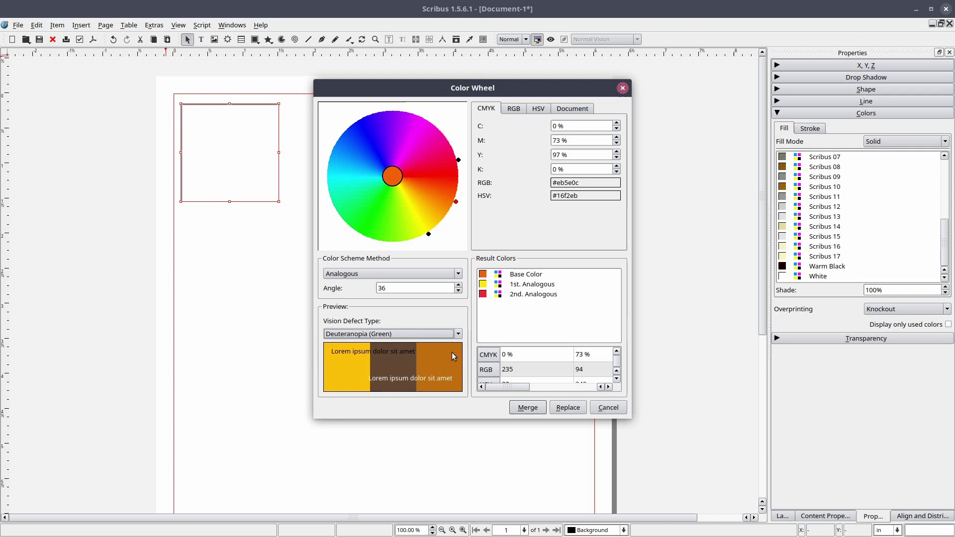
{"action": "left_click", "coordinate": [458, 333]}
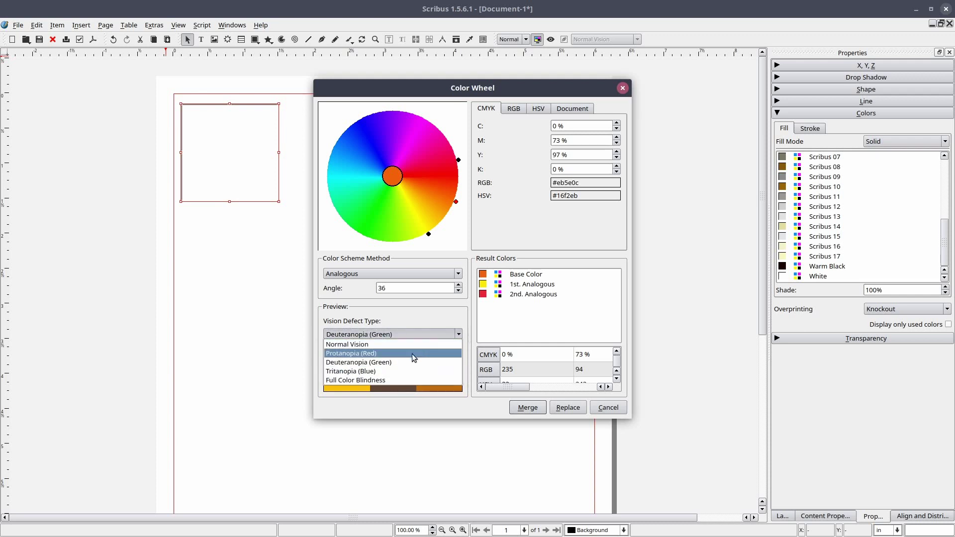
{"action": "left_click", "coordinate": [398, 371]}
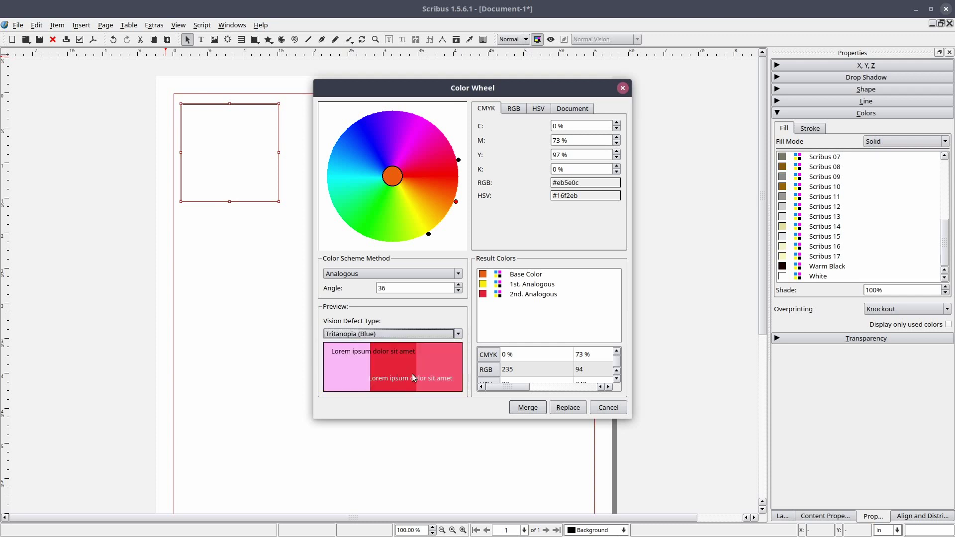
{"action": "left_click", "coordinate": [458, 334]}
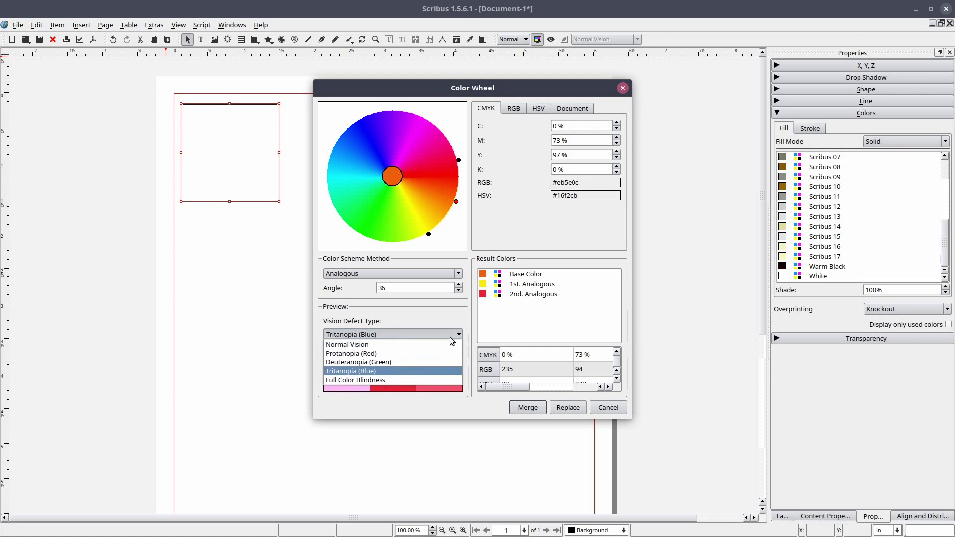
{"action": "left_click", "coordinate": [418, 347]}
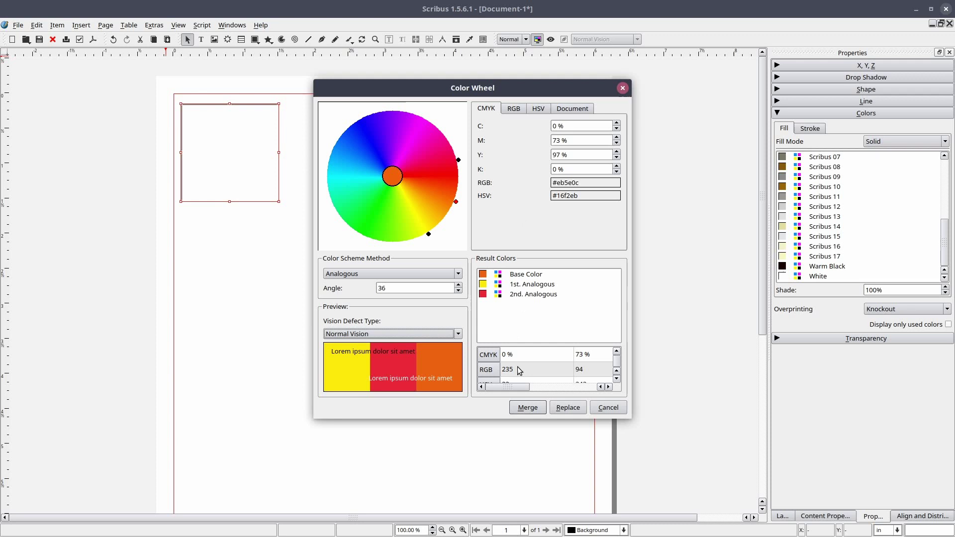
Merge Base Color, 1st. Analogous and 2nd. Analogous into the document palette
{"action": "left_click", "coordinate": [522, 410]}
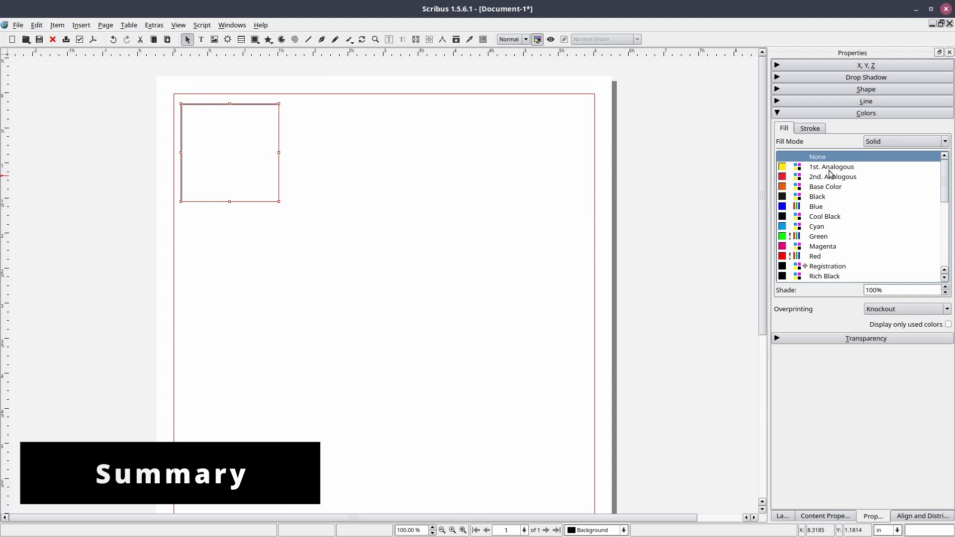
{"action": "left_click", "coordinate": [154, 25]}
Reopen the Color Wheel, keep Analogous, and move the base colour to blue (C 79%, M 36%)
{"action": "left_click", "coordinate": [202, 146]}
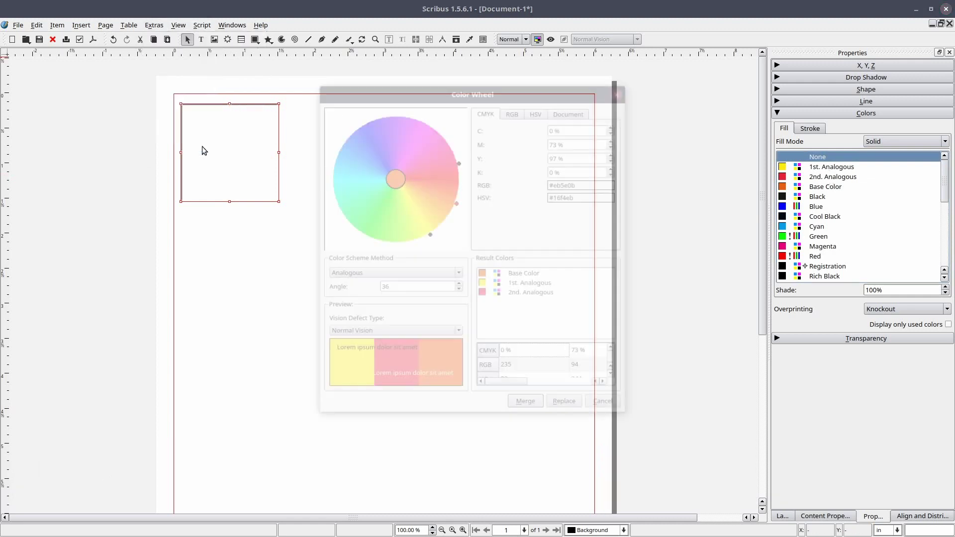
{"action": "left_click", "coordinate": [456, 274]}
{"action": "left_click", "coordinate": [458, 276]}
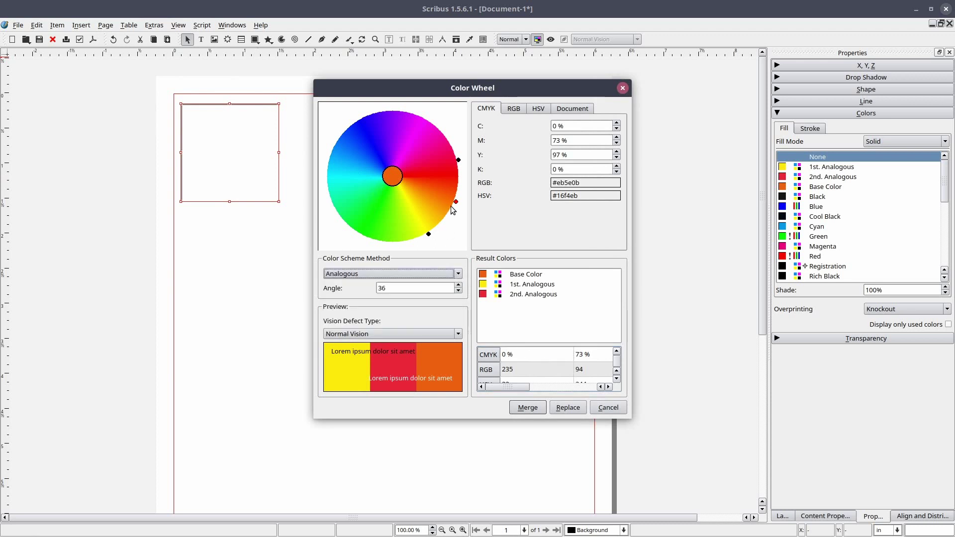
{"action": "left_click_drag", "start_coordinate": [451, 206], "coordinate": [374, 166]}
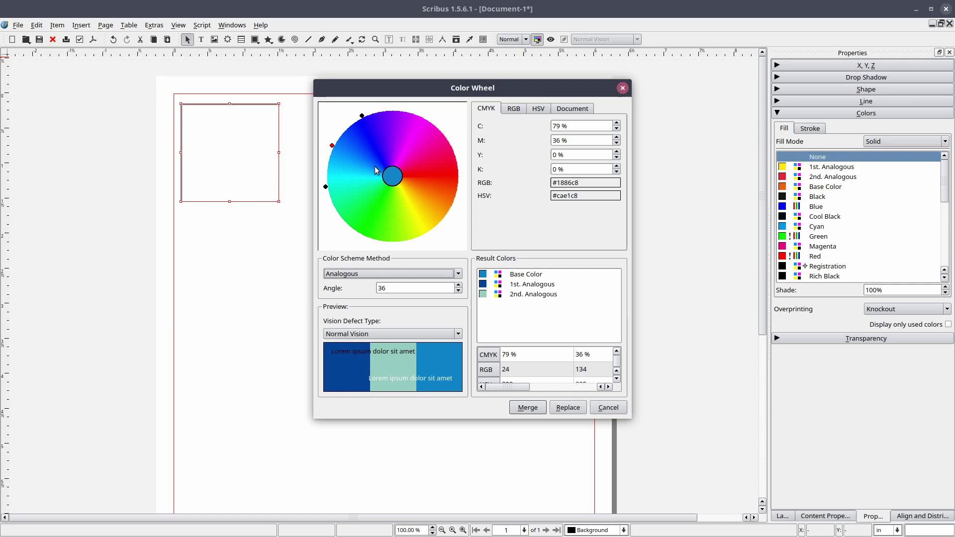